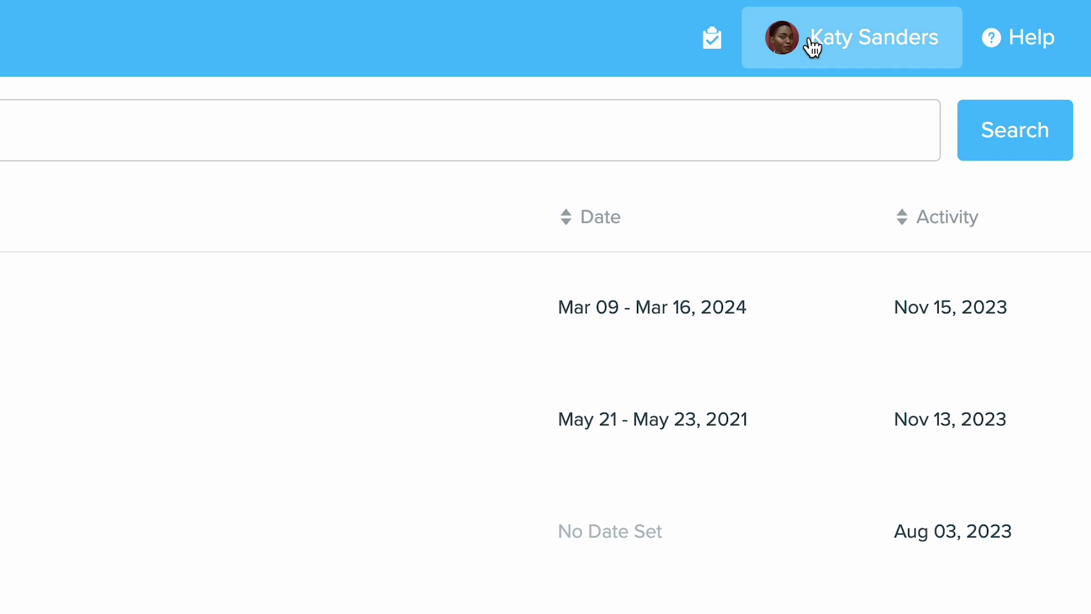
- Open the account settings from the account menu and view the security settings
left_click(813, 49)
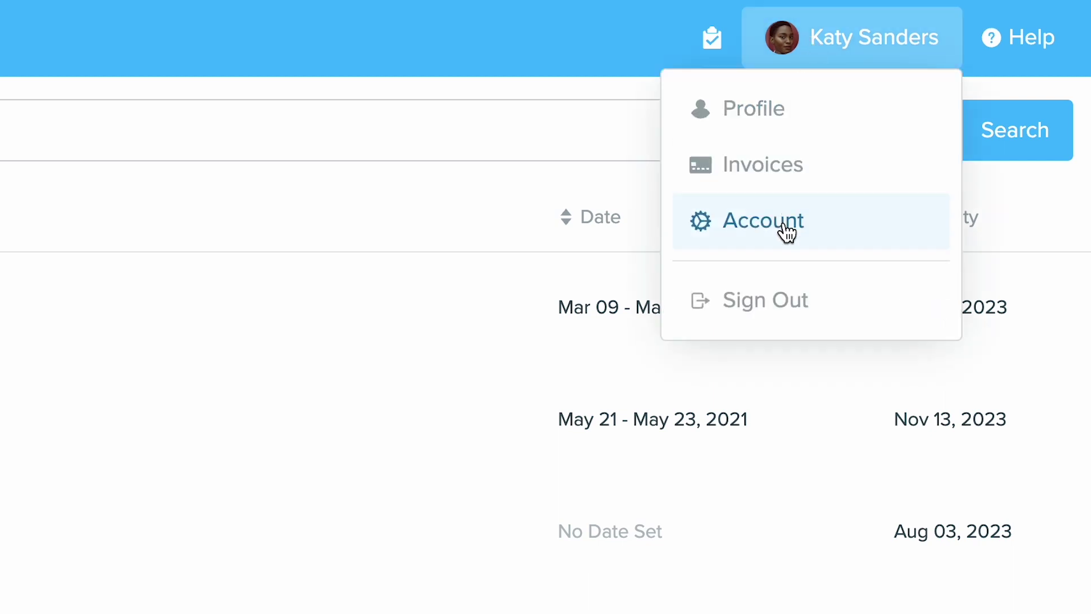
left_click(827, 228)
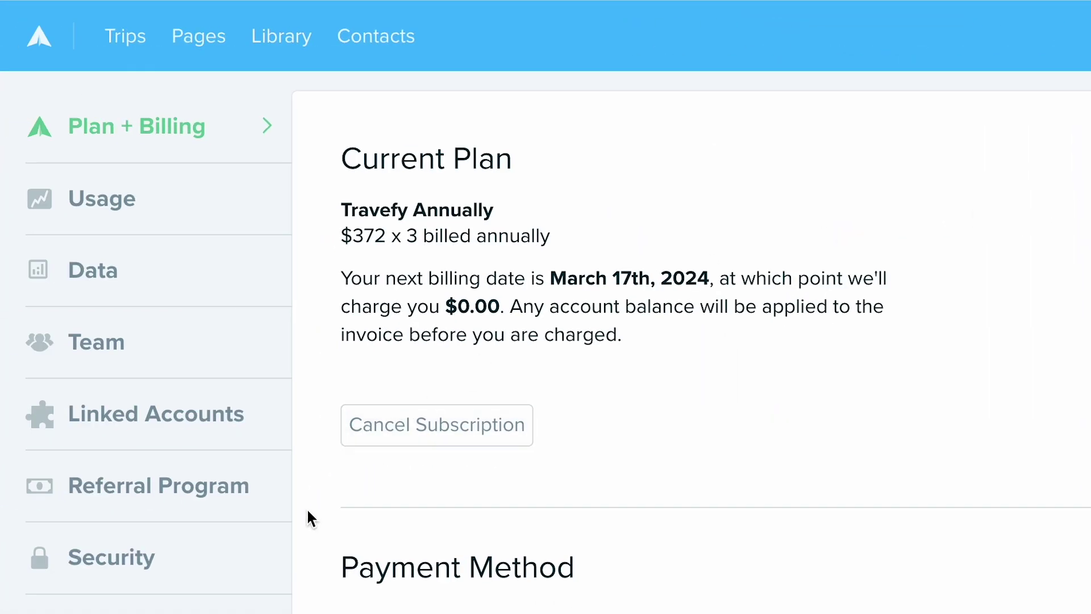
left_click(243, 270)
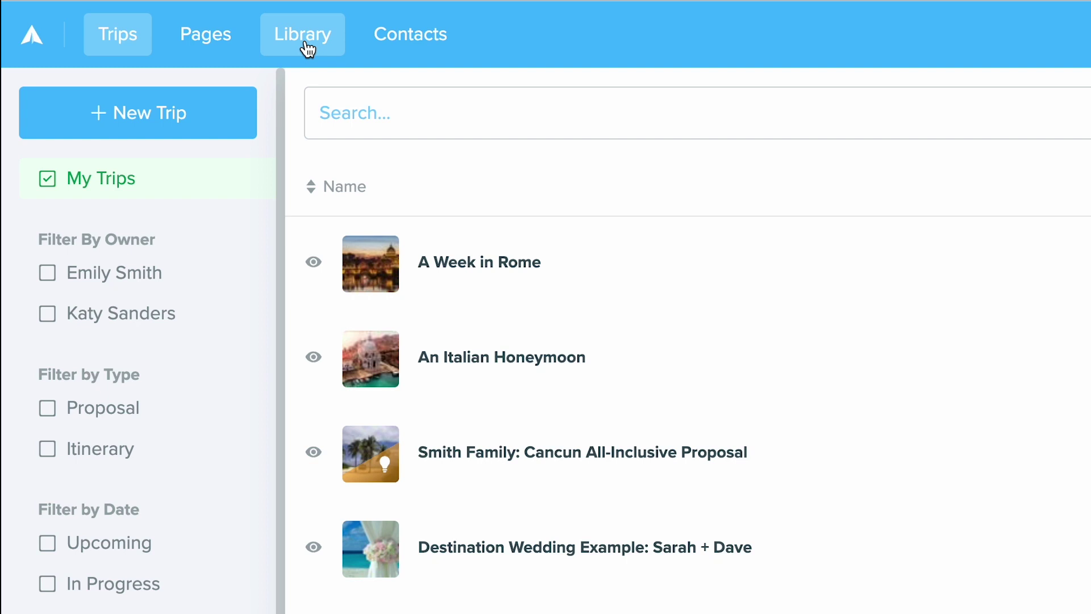
- From the Library, start a new Form library item and put the cursor in its Title field
left_click(307, 49)
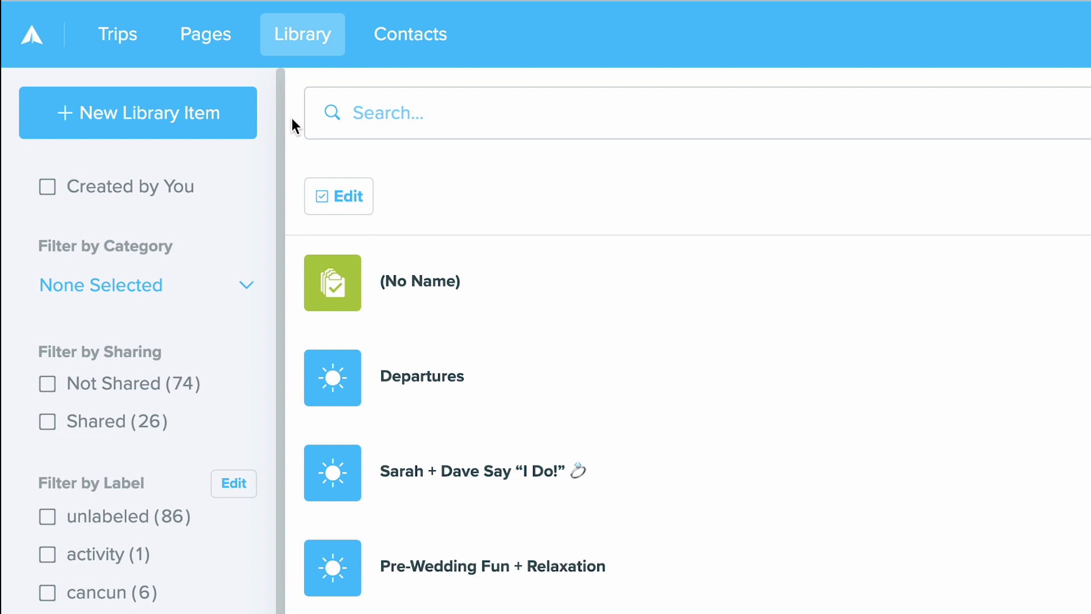
left_click(233, 113)
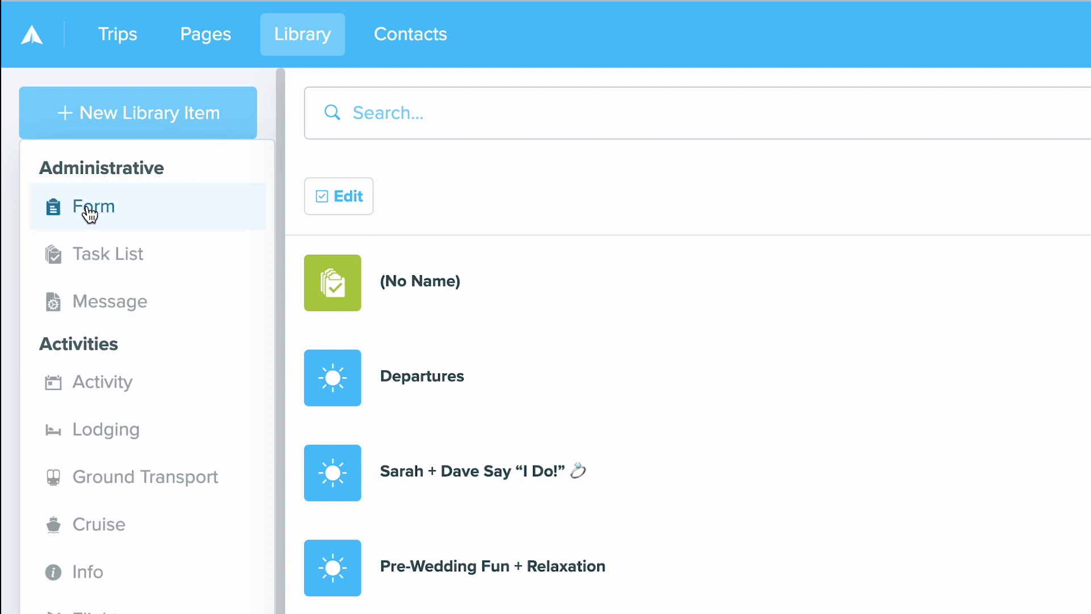
left_click(126, 210)
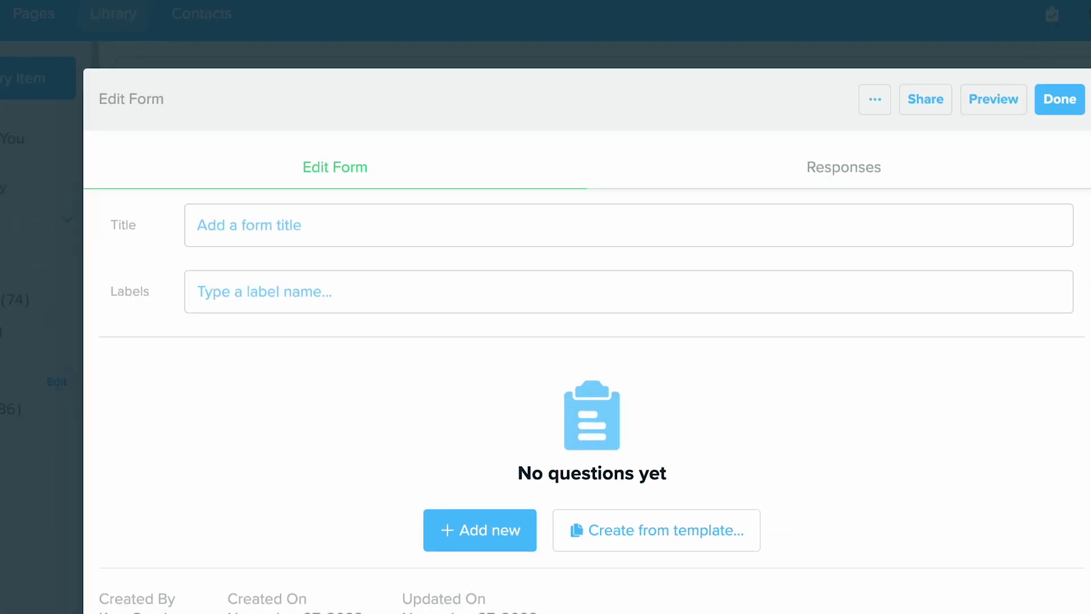
left_click(230, 226)
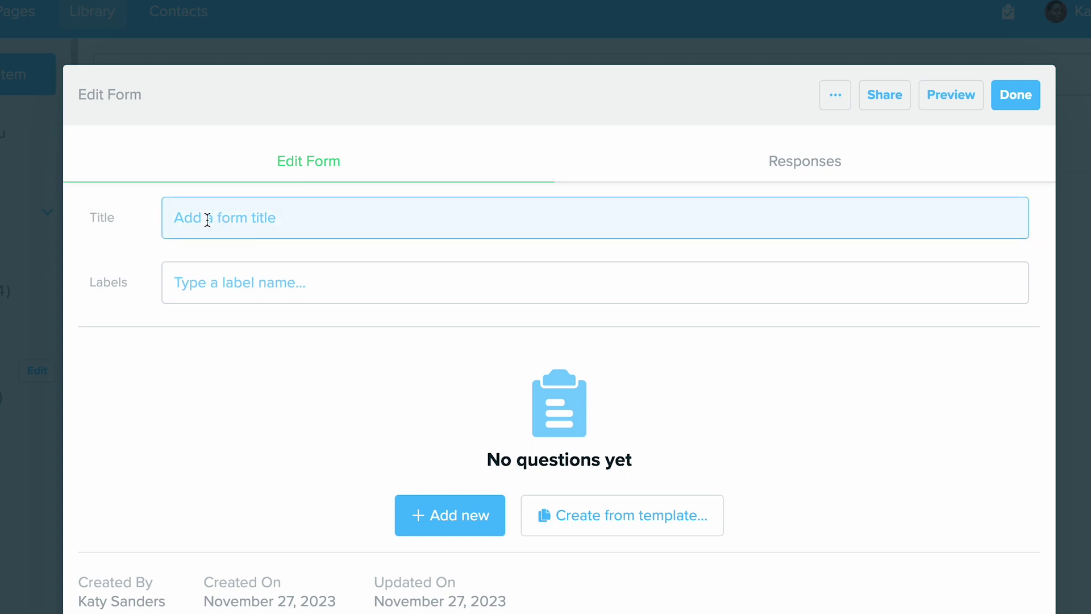
- Title the form 'CC AUTH', then browse the add-content and template menus without choosing a template
type("CC AUTH")
left_click(270, 284)
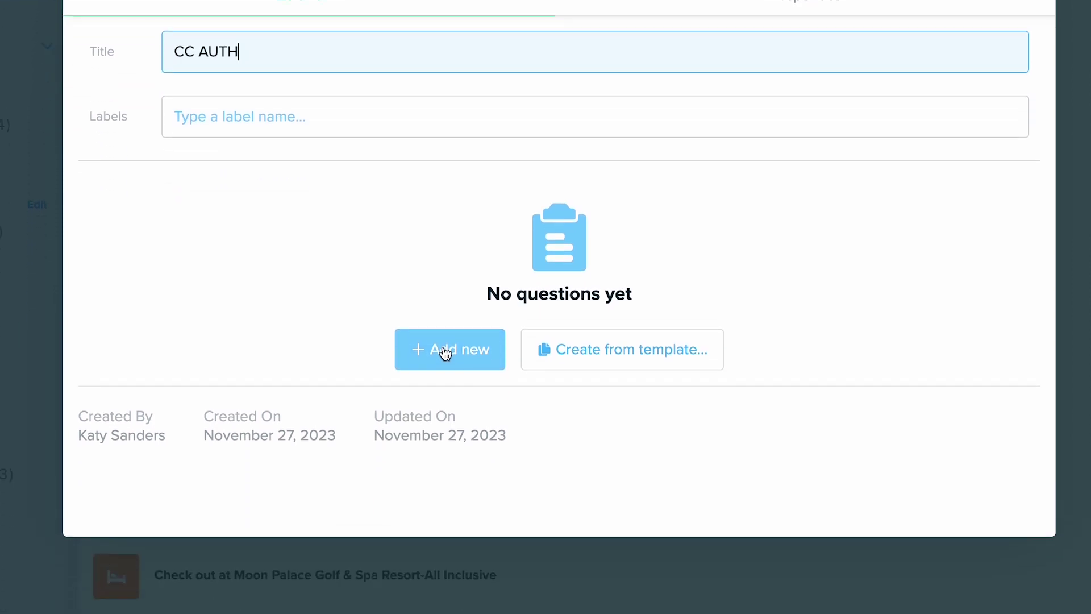
left_click(445, 519)
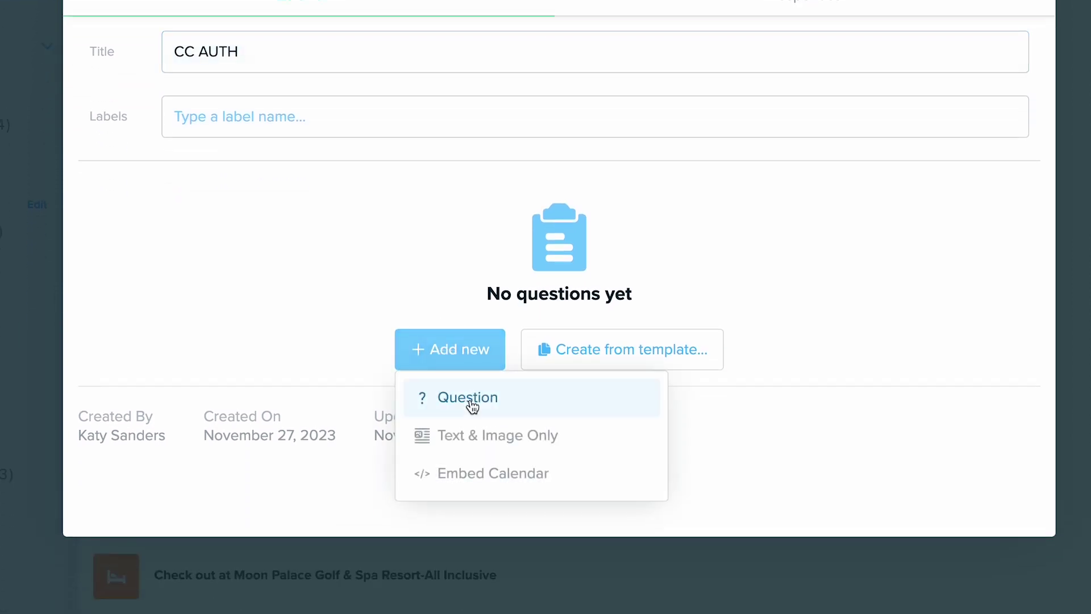
left_click(559, 361)
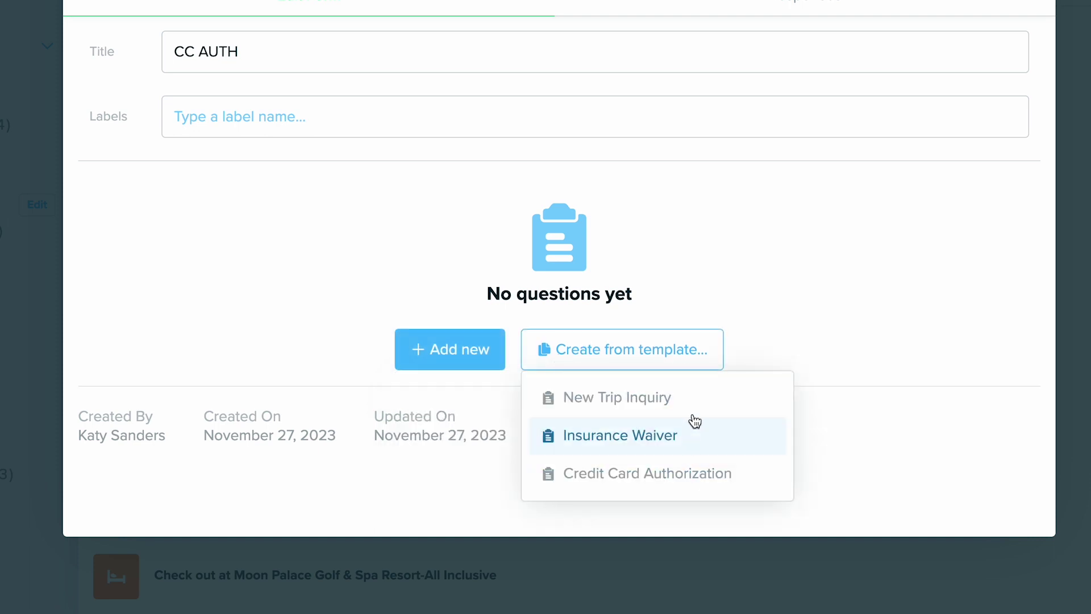
left_click(724, 277)
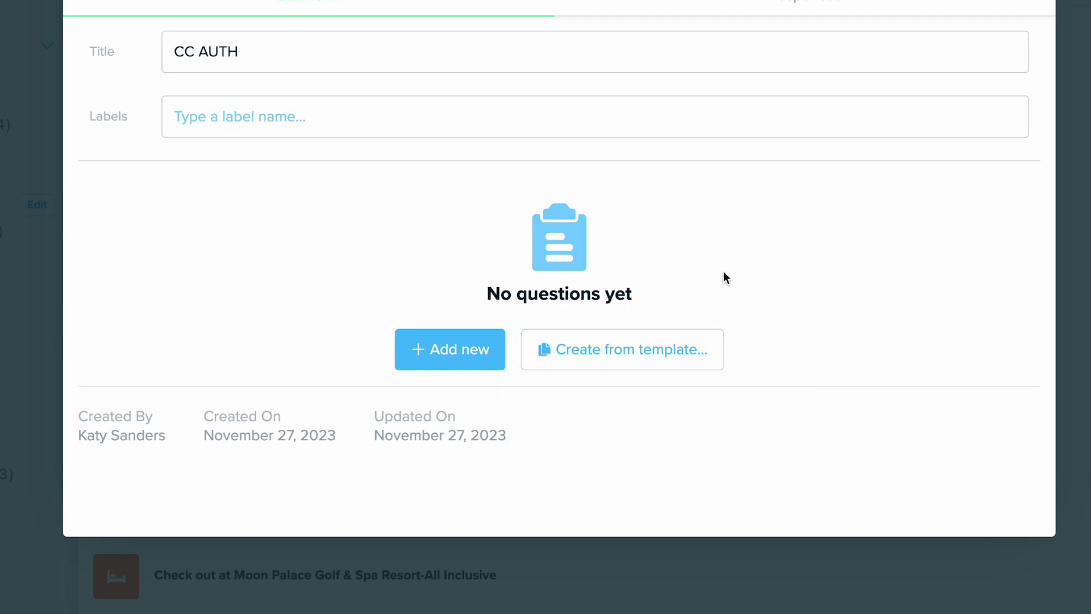
left_click(449, 362)
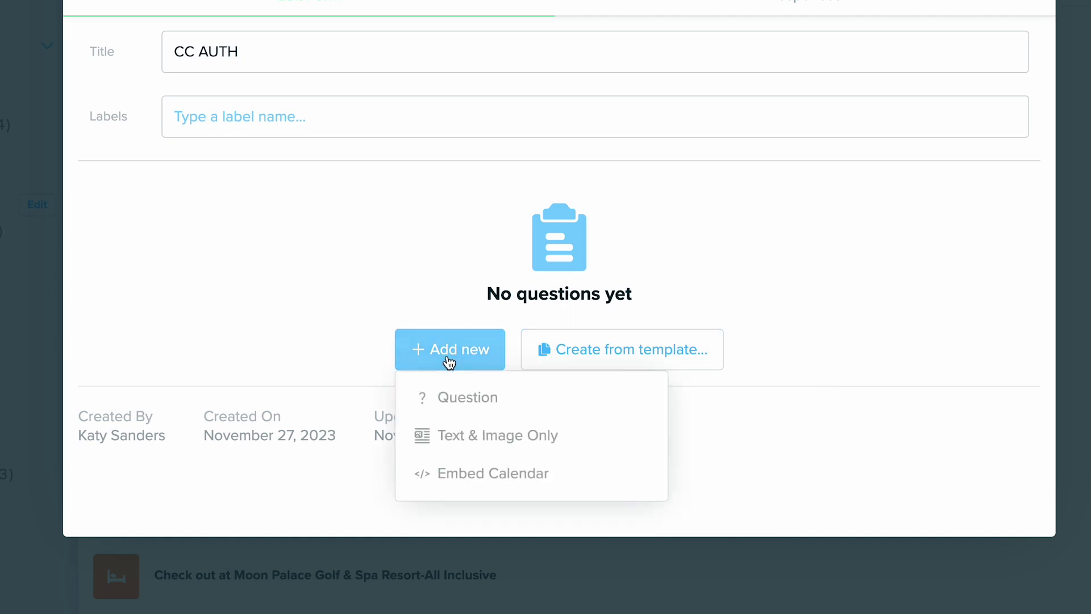
- Add the question 'What is your payment?' as Card Authorization type, with Required and Collect CVV set to Yes
left_click(489, 403)
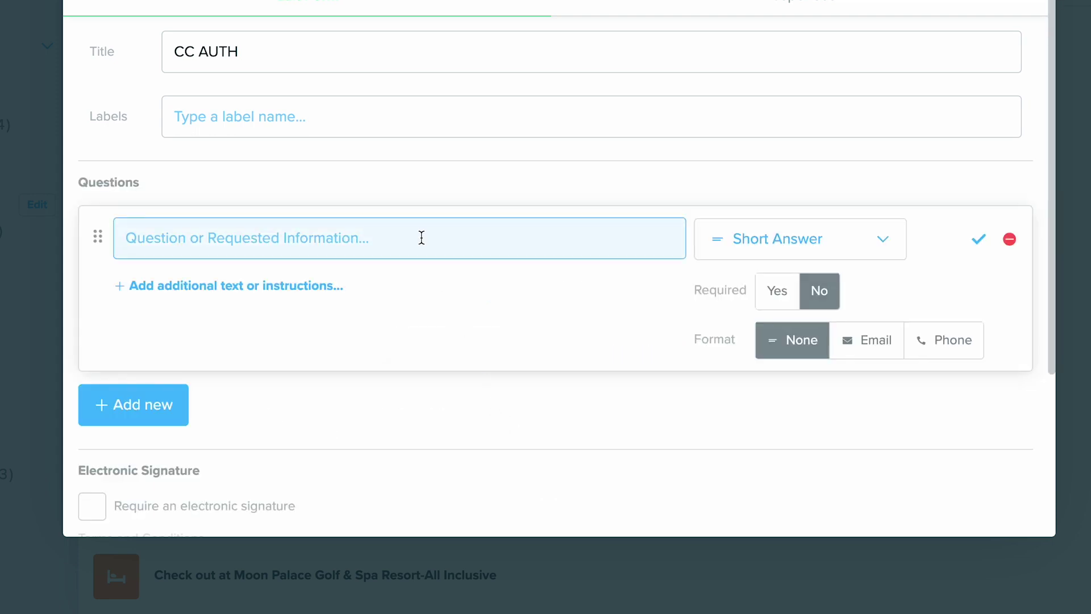
type("Wh")
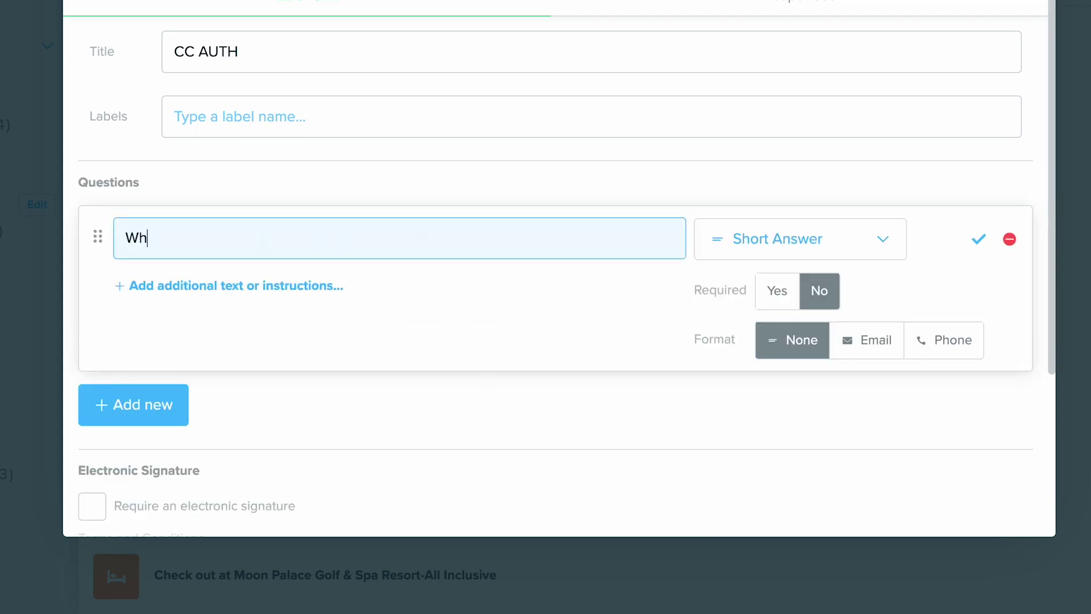
type("at is your payment?")
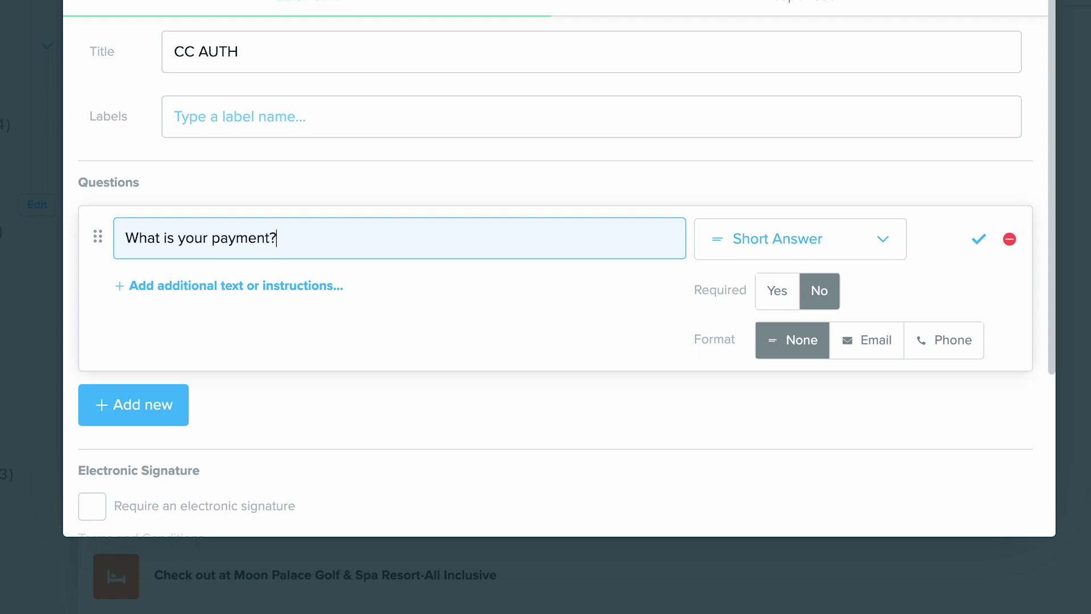
left_click(813, 245)
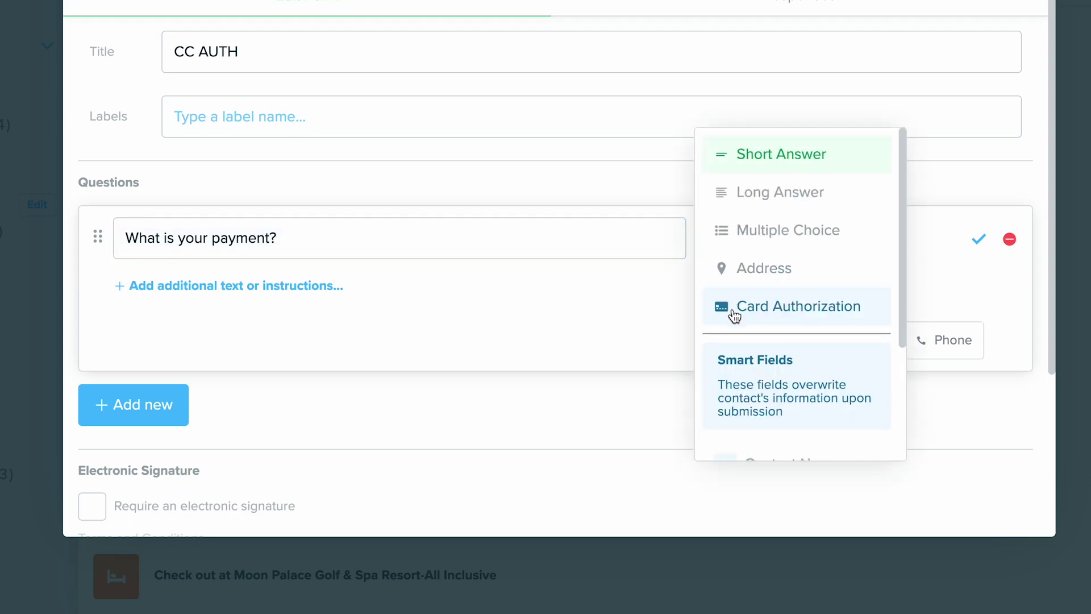
left_click(867, 320)
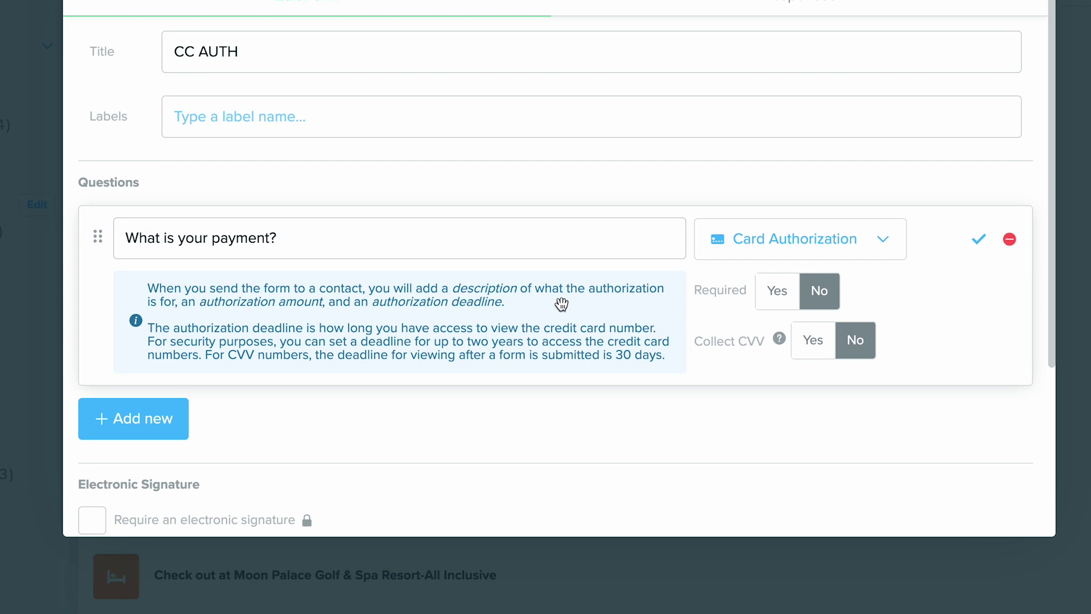
left_click(795, 297)
left_click(814, 342)
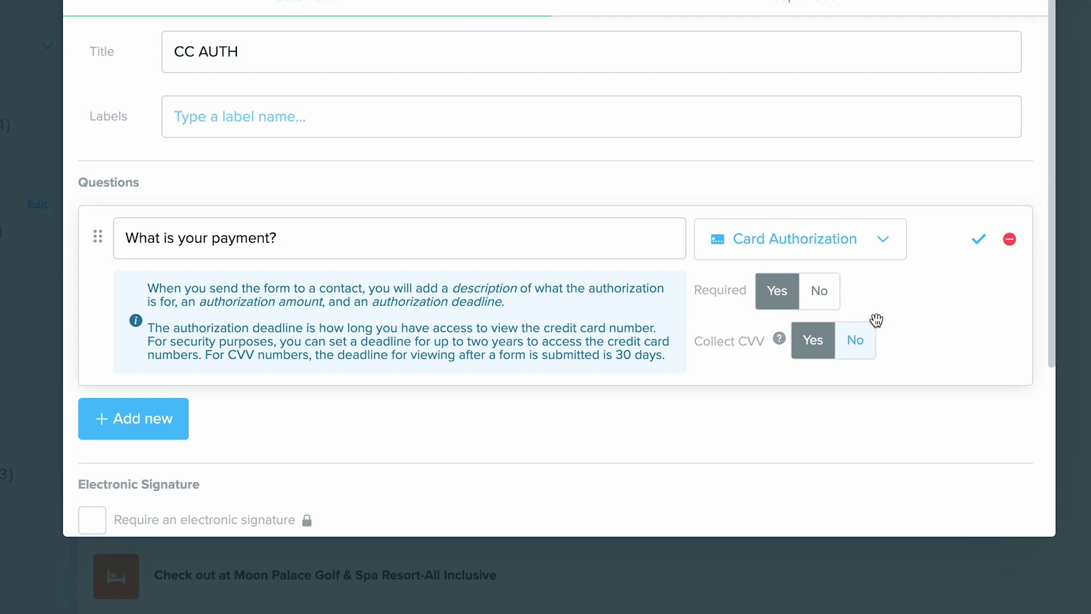
left_click(980, 241)
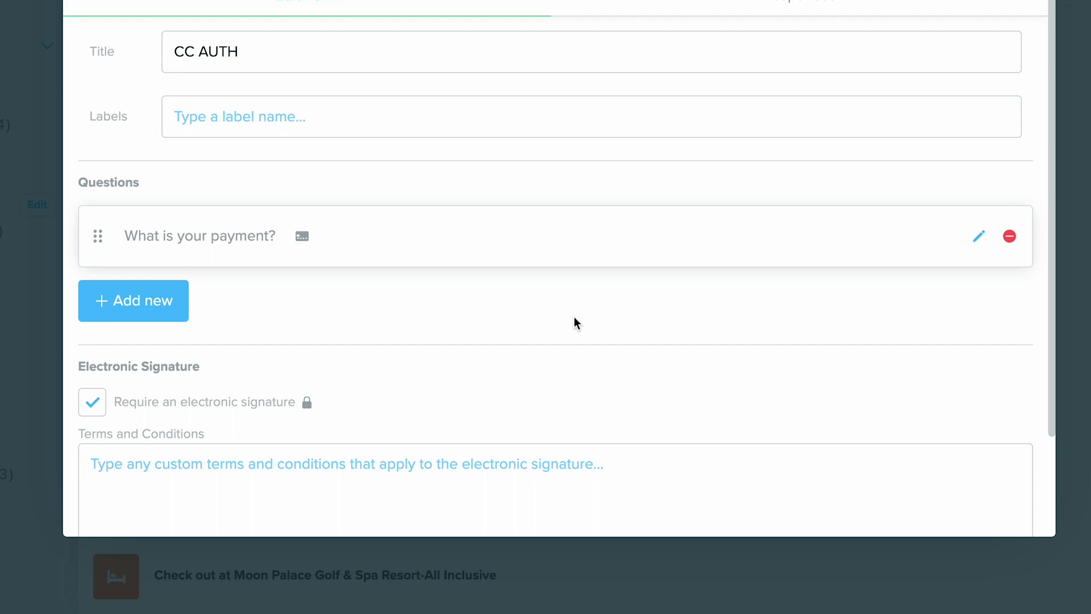
scroll(643, 222, "up", 3)
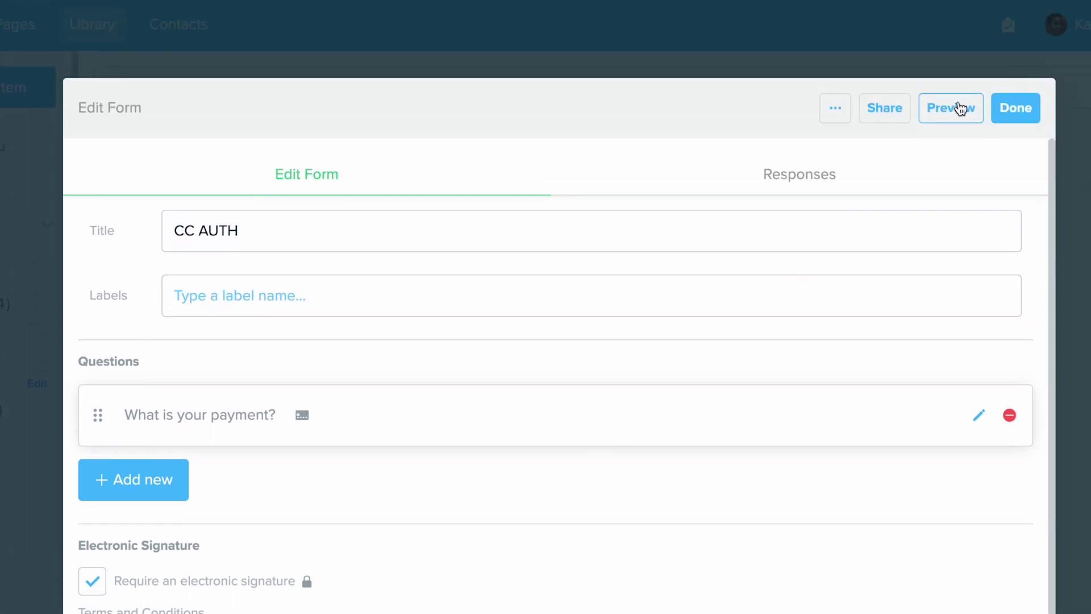
- Preview the CC AUTH form and open the Add Payment Method card-entry form to review its layout
left_click(961, 108)
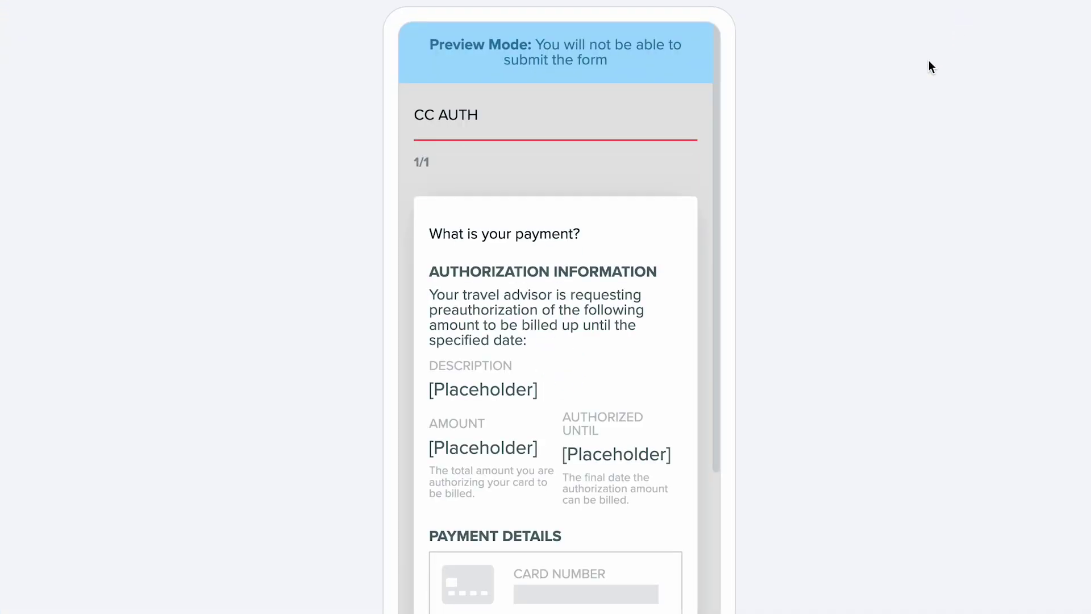
scroll(673, 419, "down", 3)
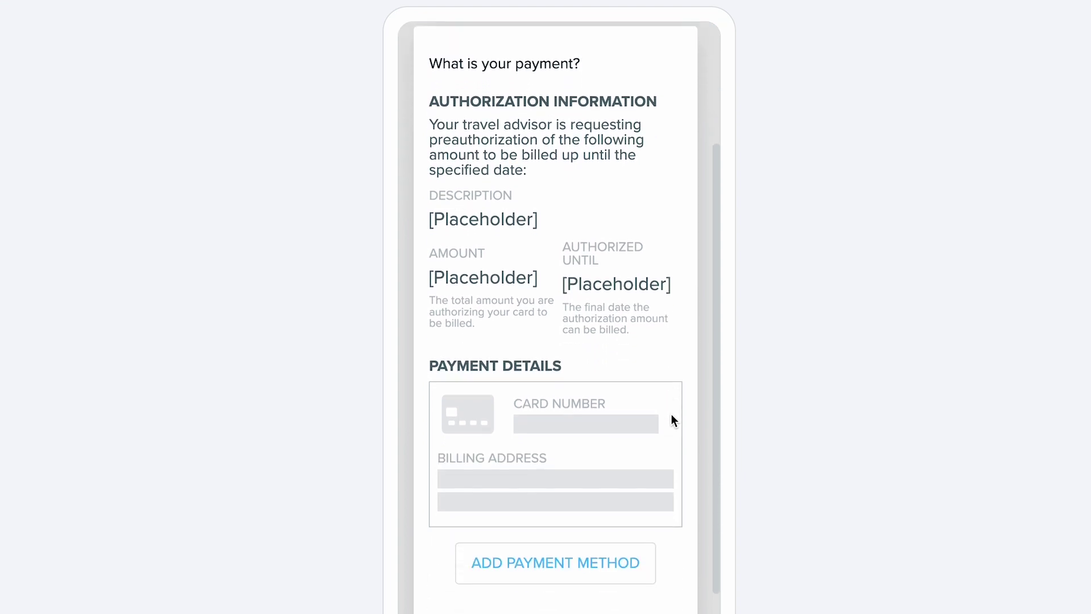
left_click(576, 564)
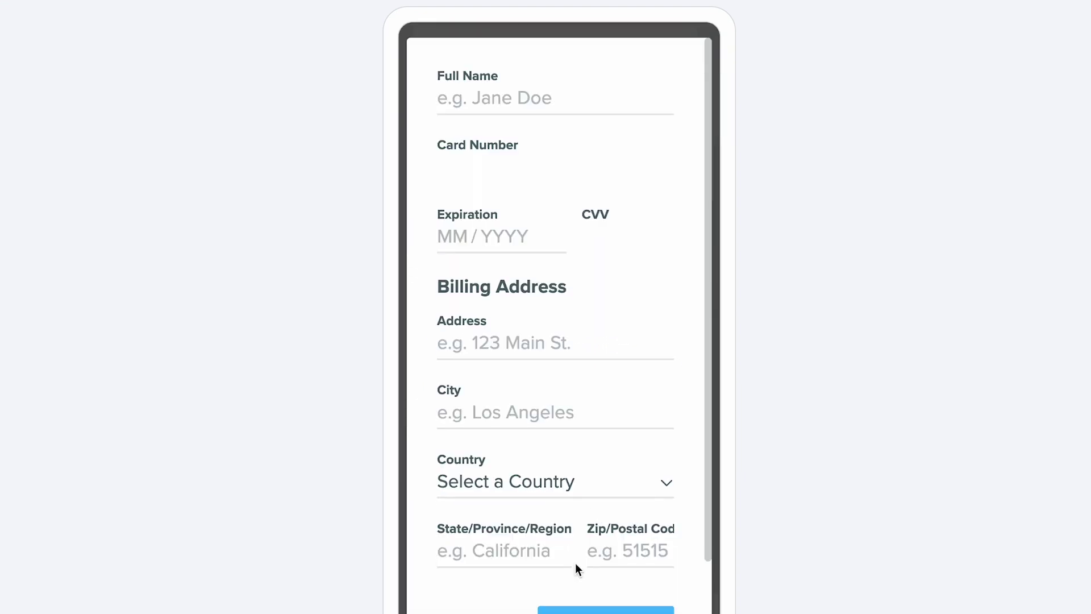
scroll(548, 507, "down", 1)
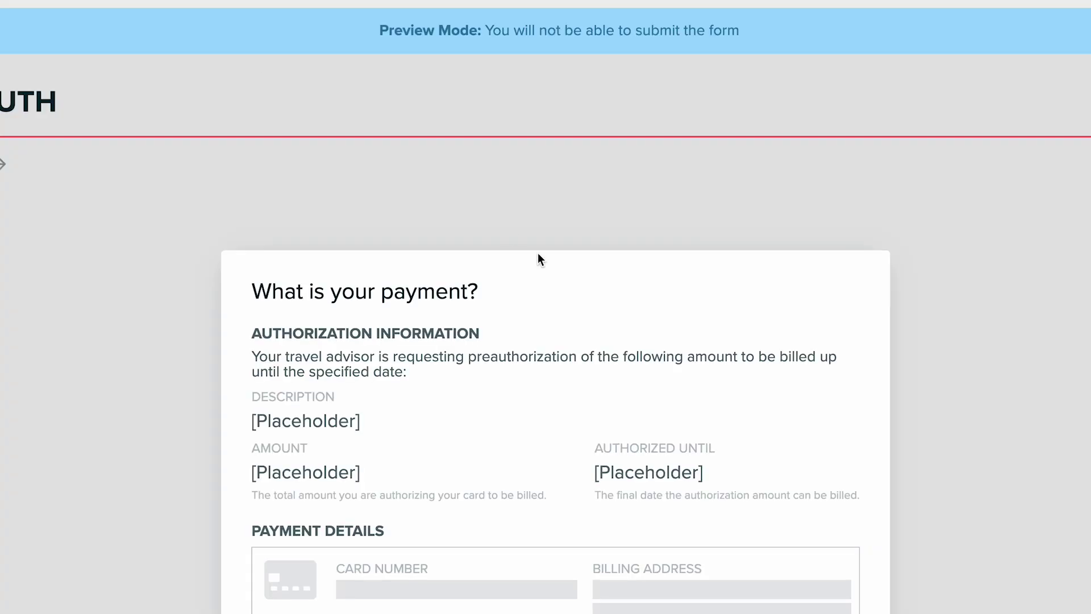
scroll(542, 259, "down", 2)
scroll(486, 488, "up", 2)
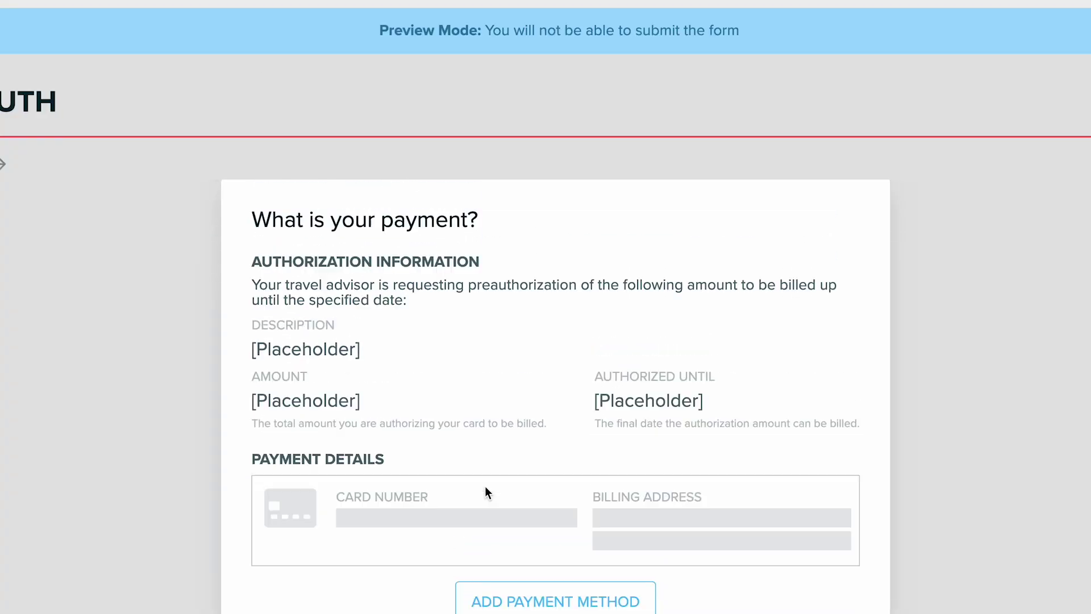
scroll(485, 488, "up", 2)
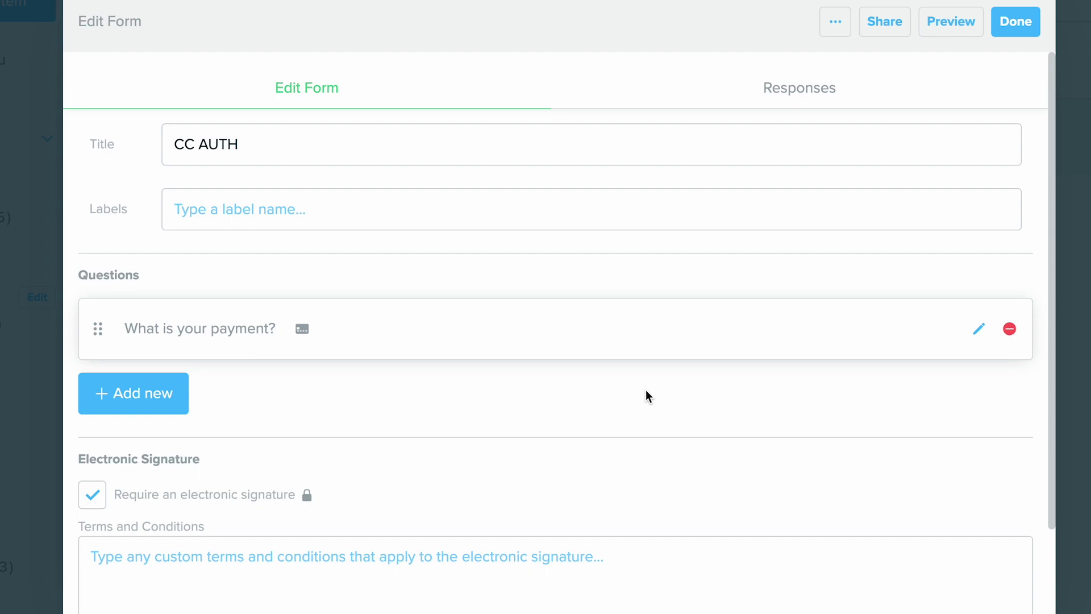
- Choose Share > Email Form to Clients and add the client contact found with 'joh' as the recipient
left_click(890, 29)
left_click(897, 35)
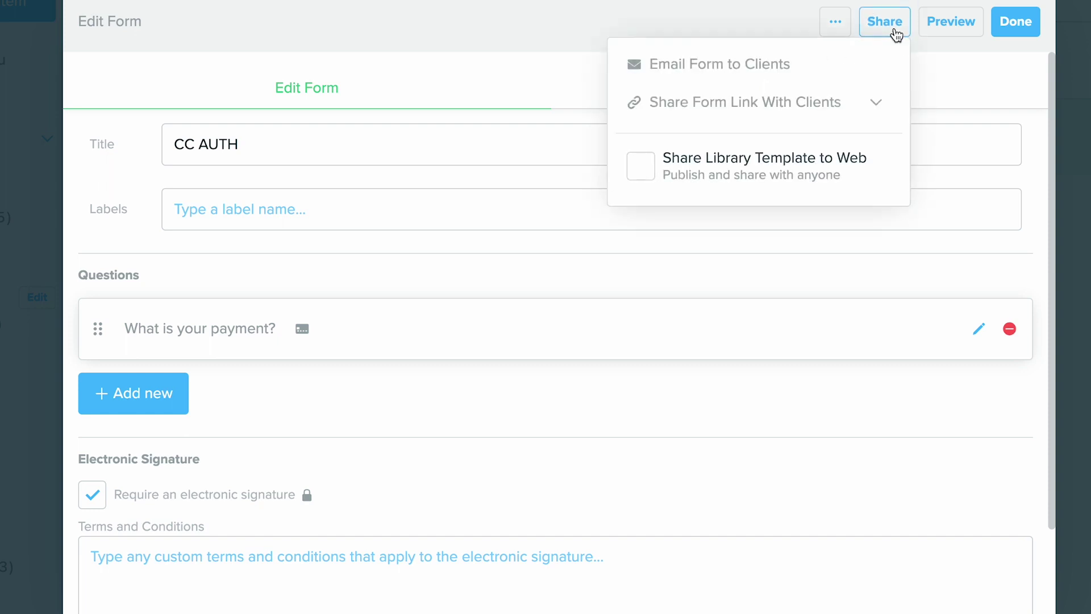
left_click(843, 61)
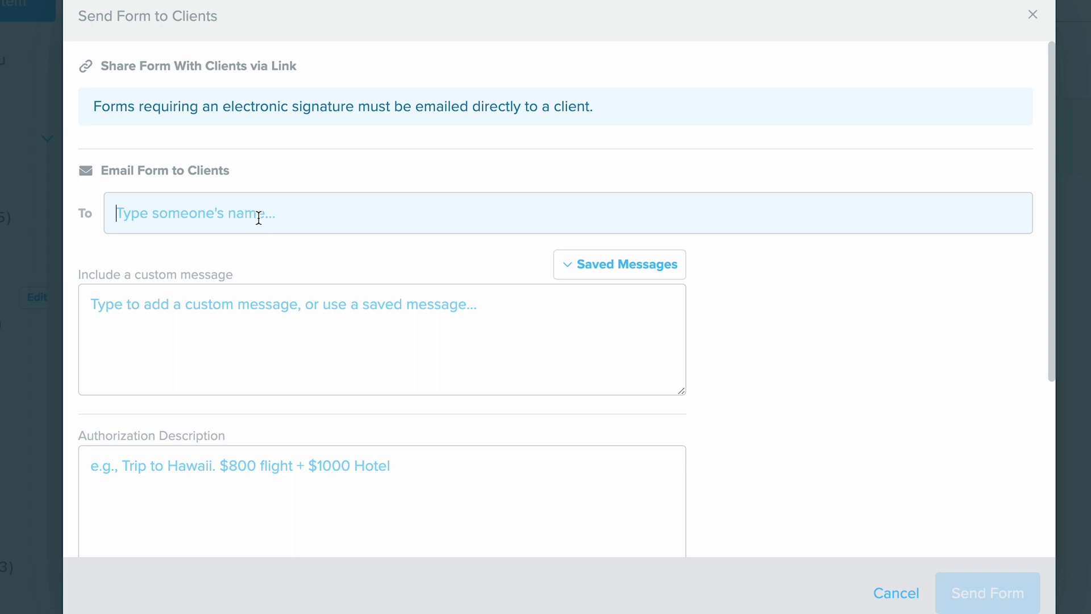
type("joh")
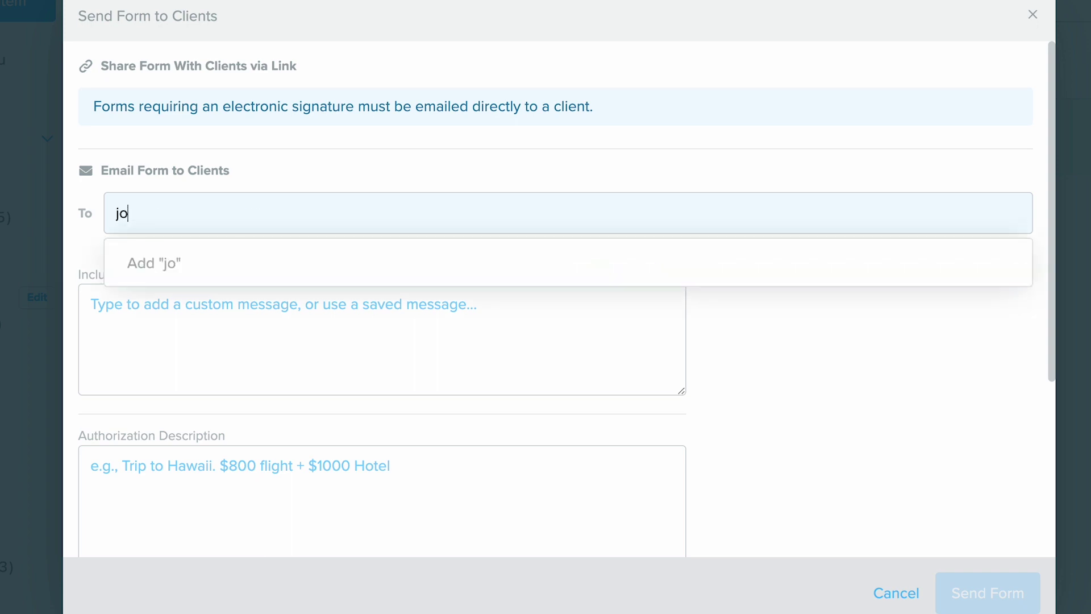
left_click(298, 340)
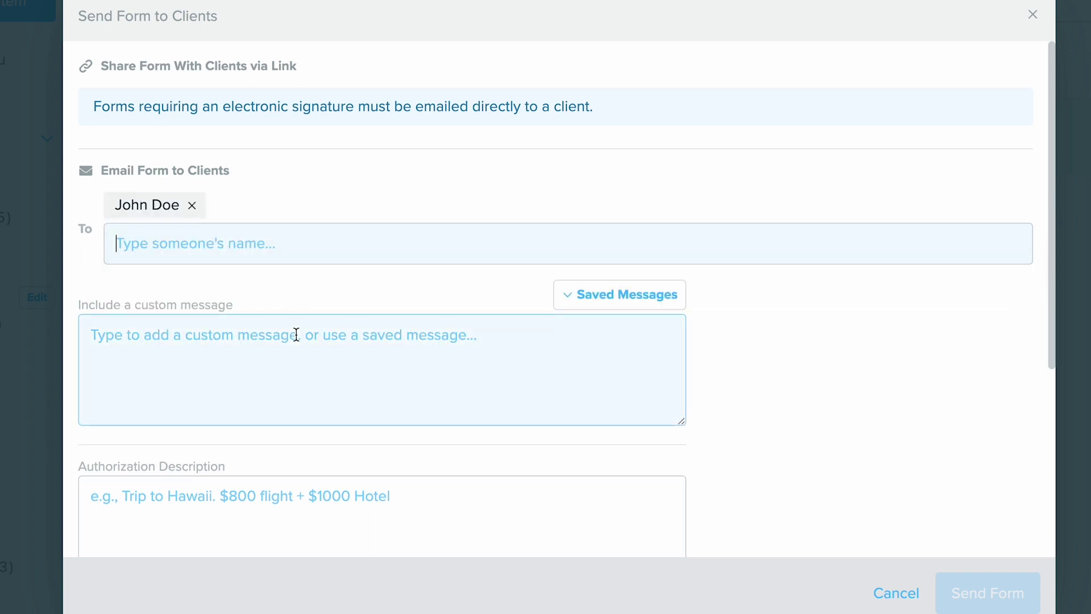
- Go through the message, authorization description and amount fields, then close the send dialog without sending
left_click(220, 339)
scroll(220, 339, "down", 3)
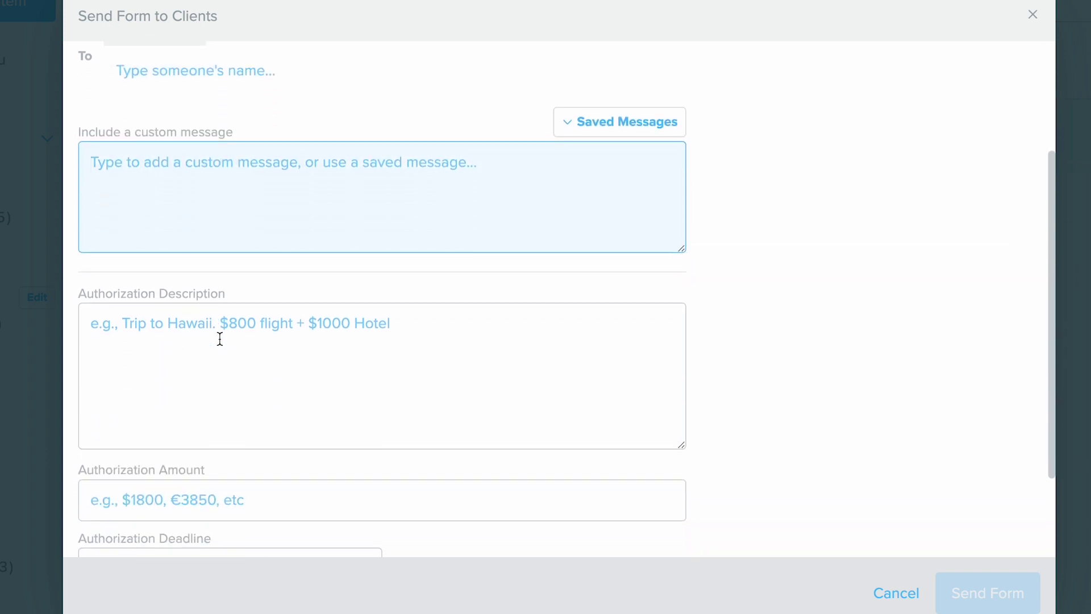
left_click(220, 338)
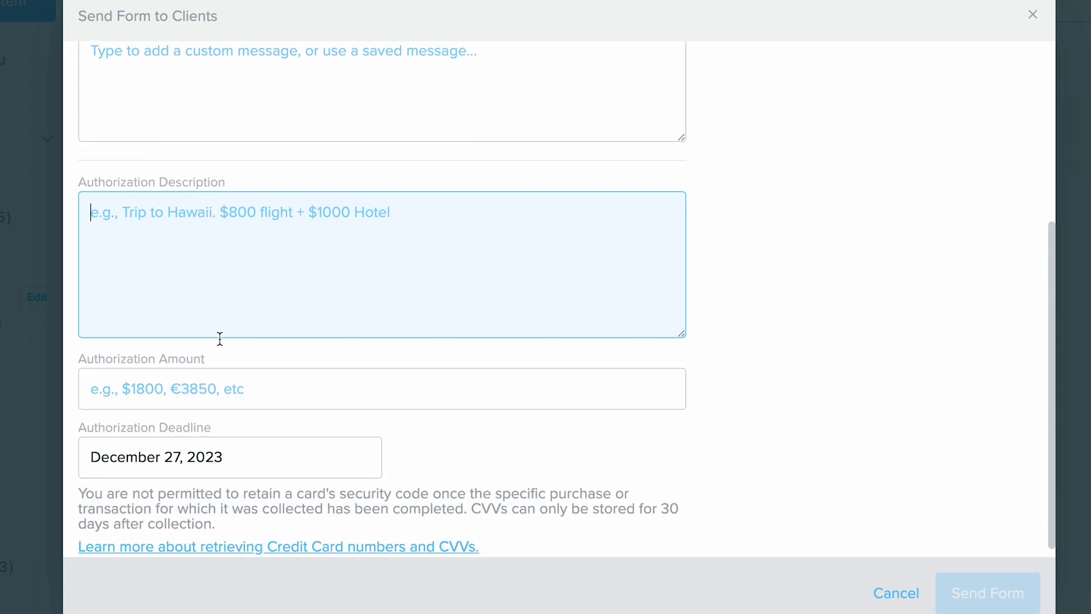
left_click(201, 378)
scroll(201, 379, "down", 1)
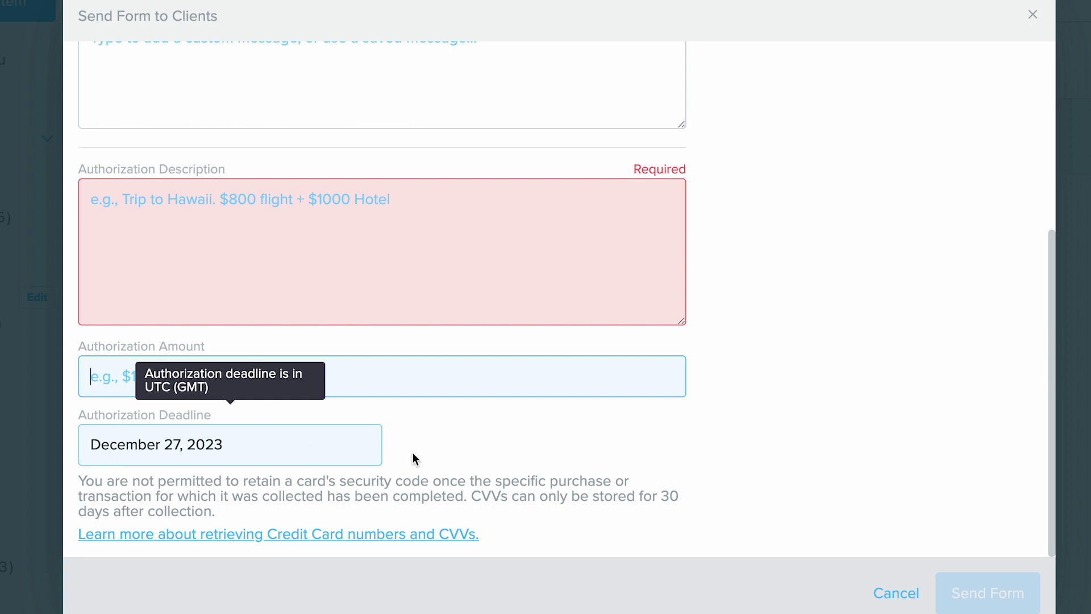
left_click(491, 434)
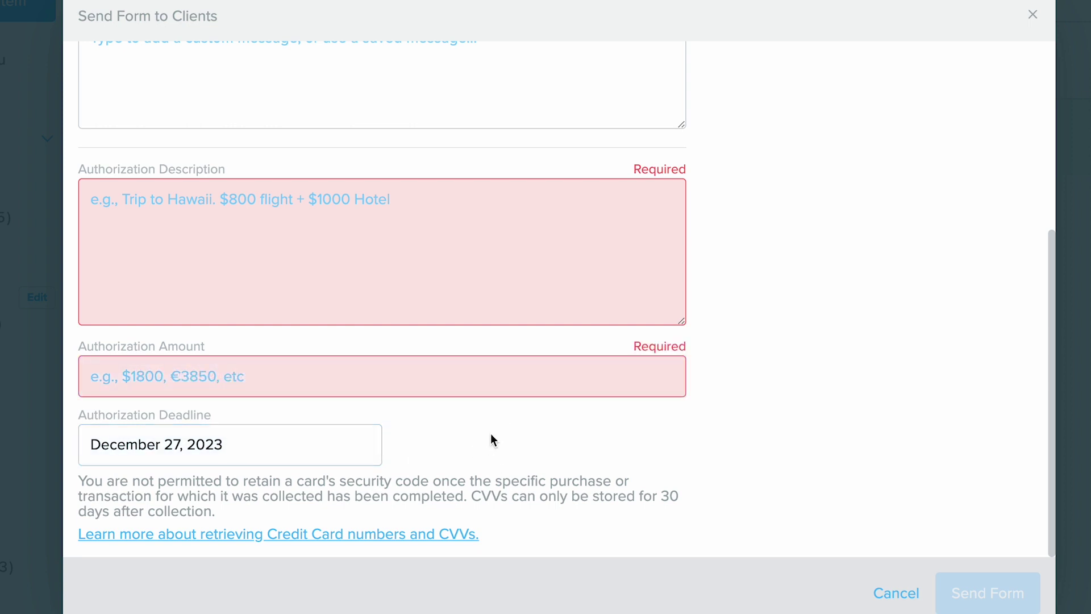
scroll(489, 441, "up", 4)
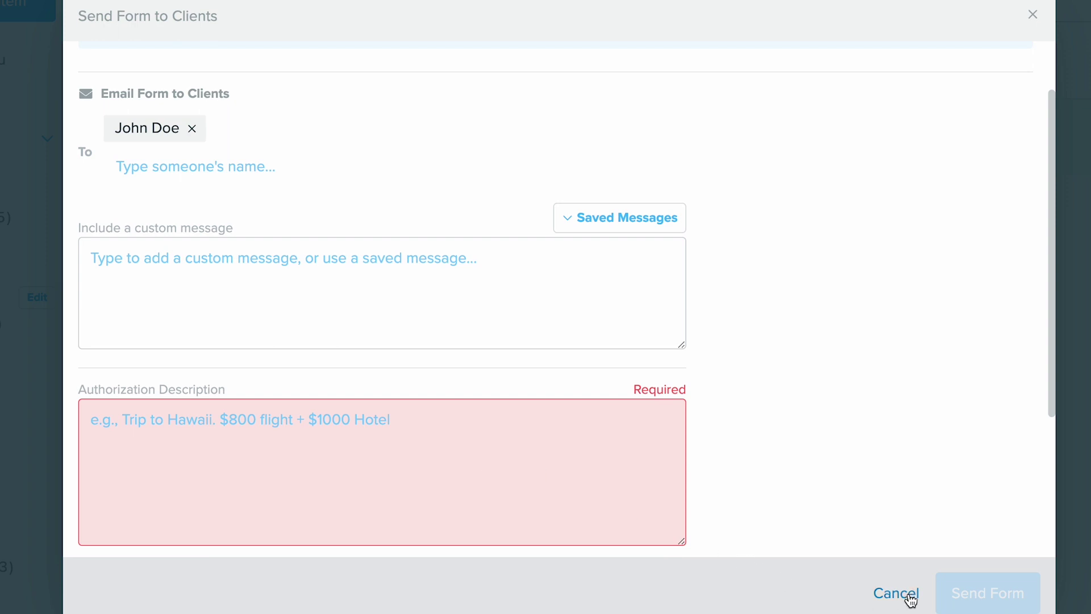
left_click(1033, 17)
- Close the form editor to return to the Library, then switch to the Contacts list
left_click(1013, 21)
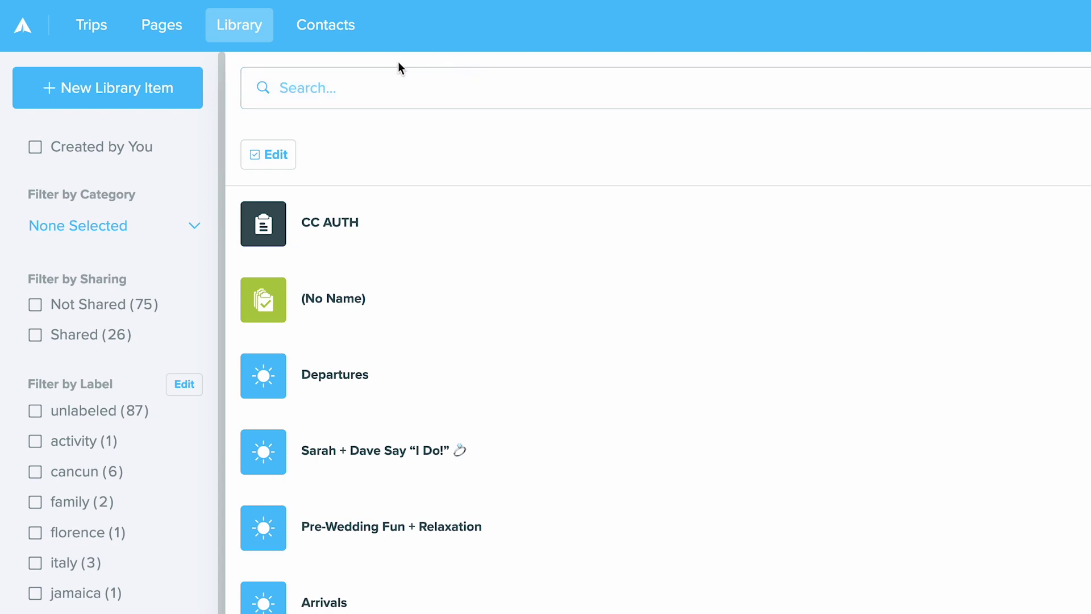
left_click(332, 31)
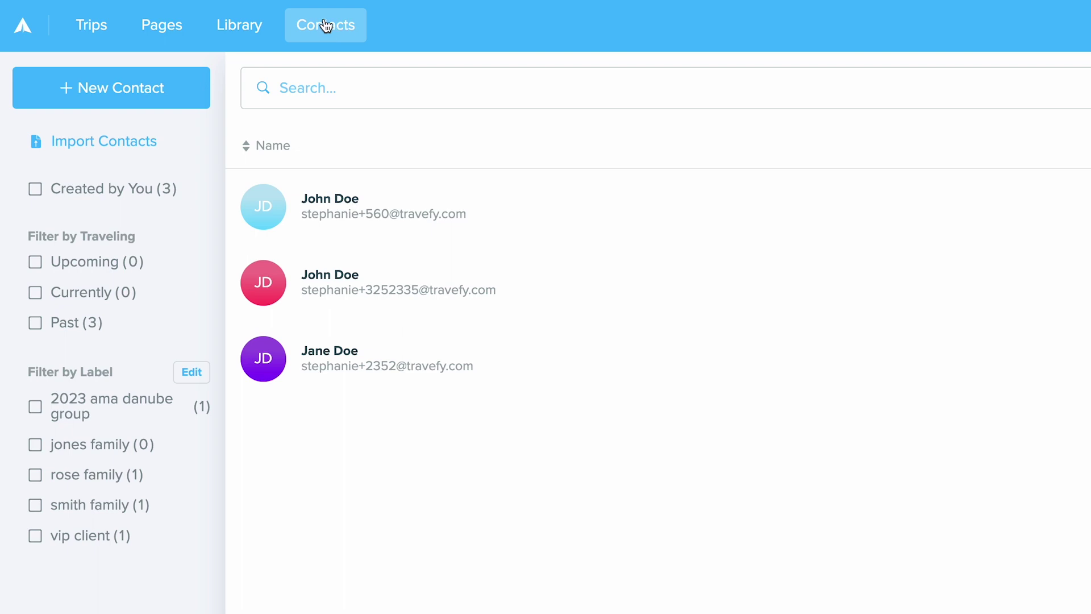
- Open the first client contact, their Forms tab, and the Credit Card Authorization Form responses
left_click(352, 214)
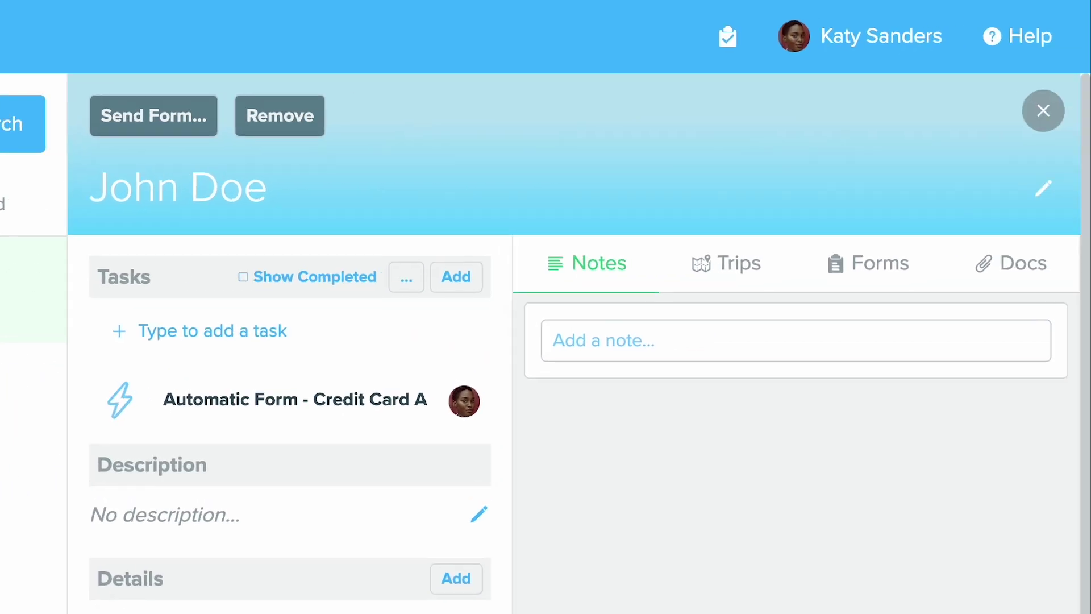
left_click(884, 282)
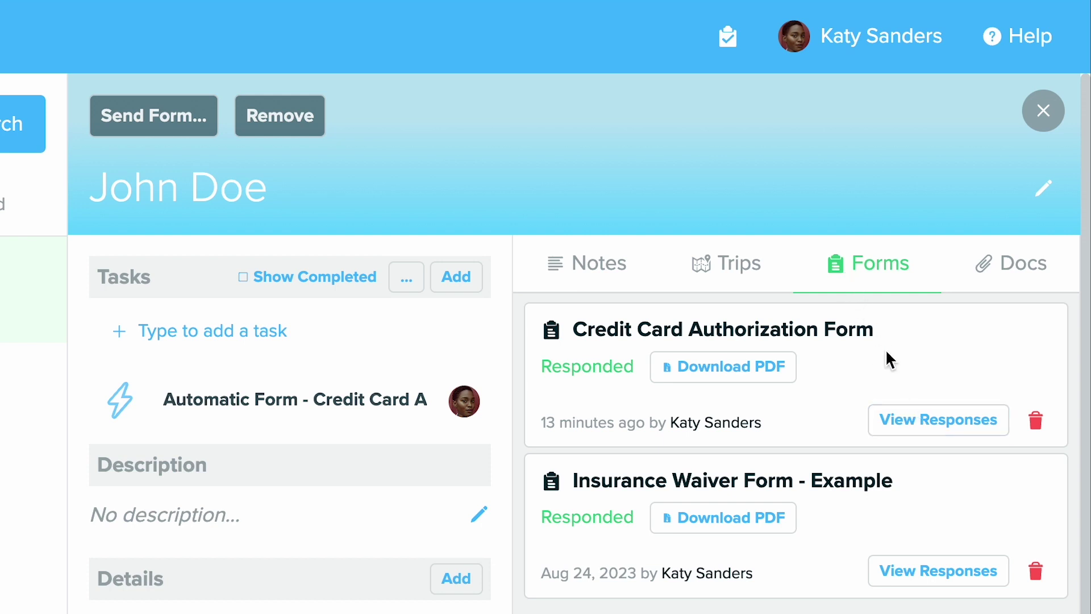
left_click(926, 425)
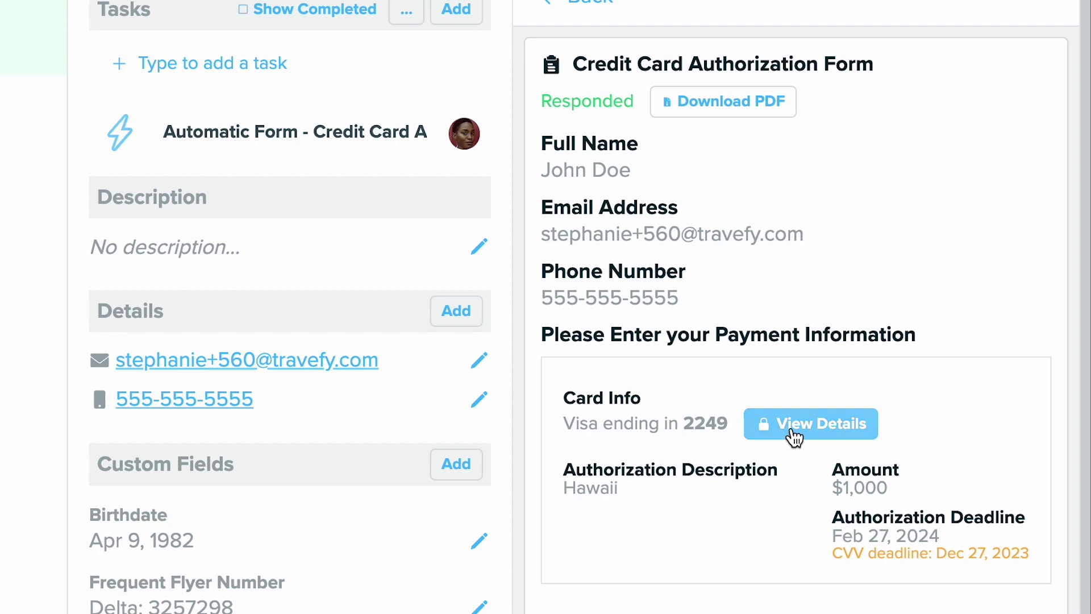
- View the client's submitted card details, close that window, and scroll back through the responses
left_click(795, 437)
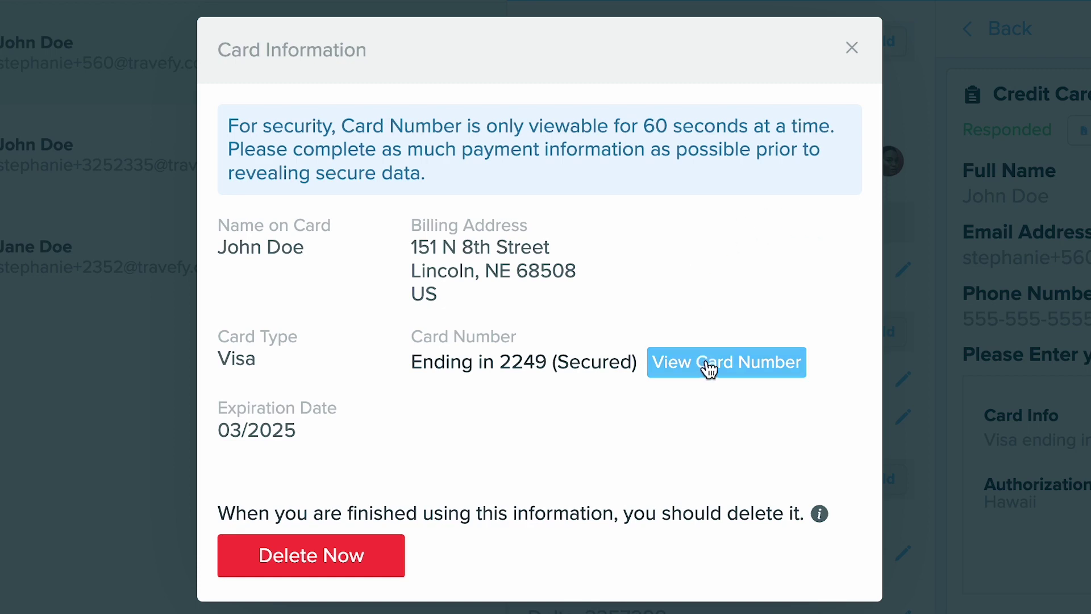
left_click(852, 55)
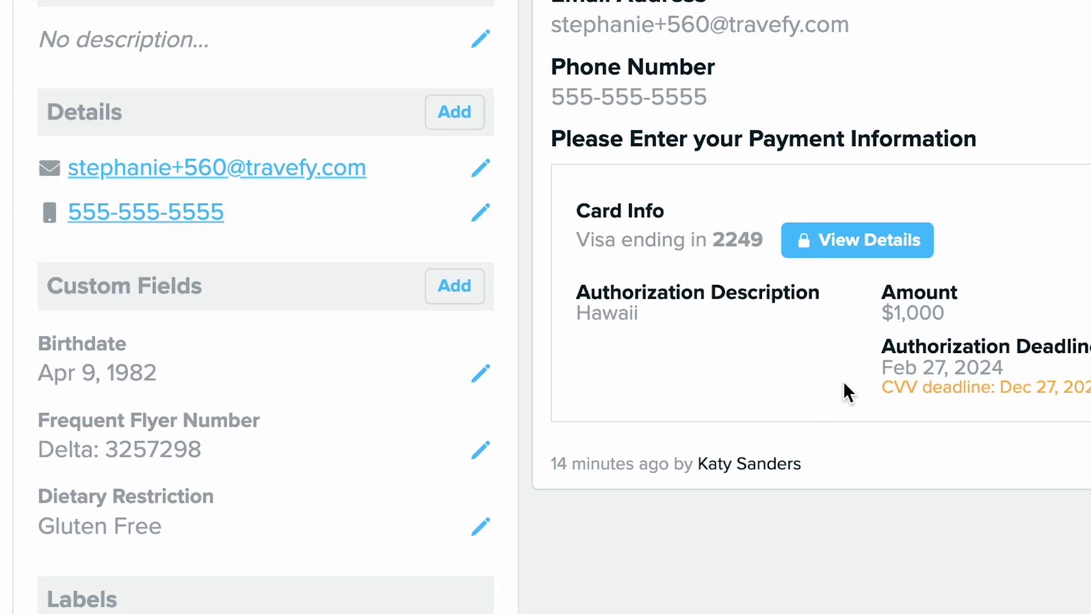
mouse_move(816, 351)
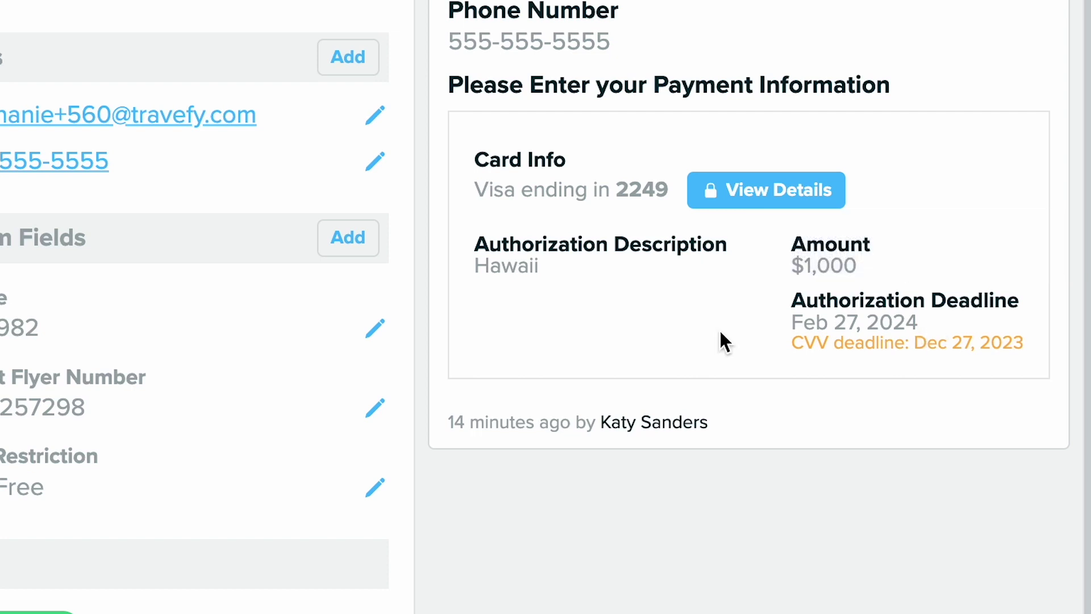
scroll(720, 333, "up", 1)
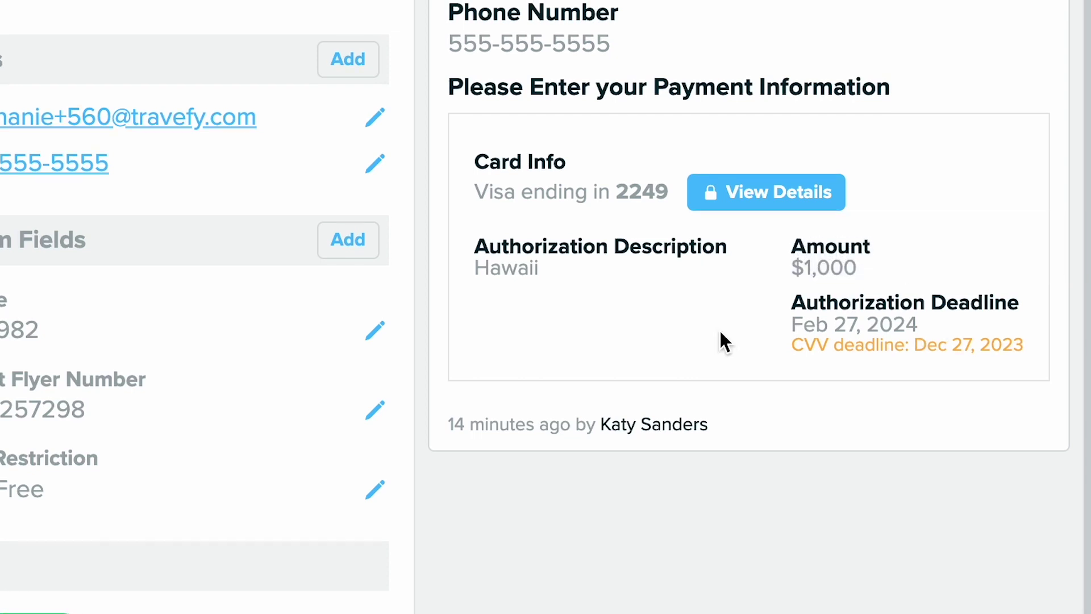